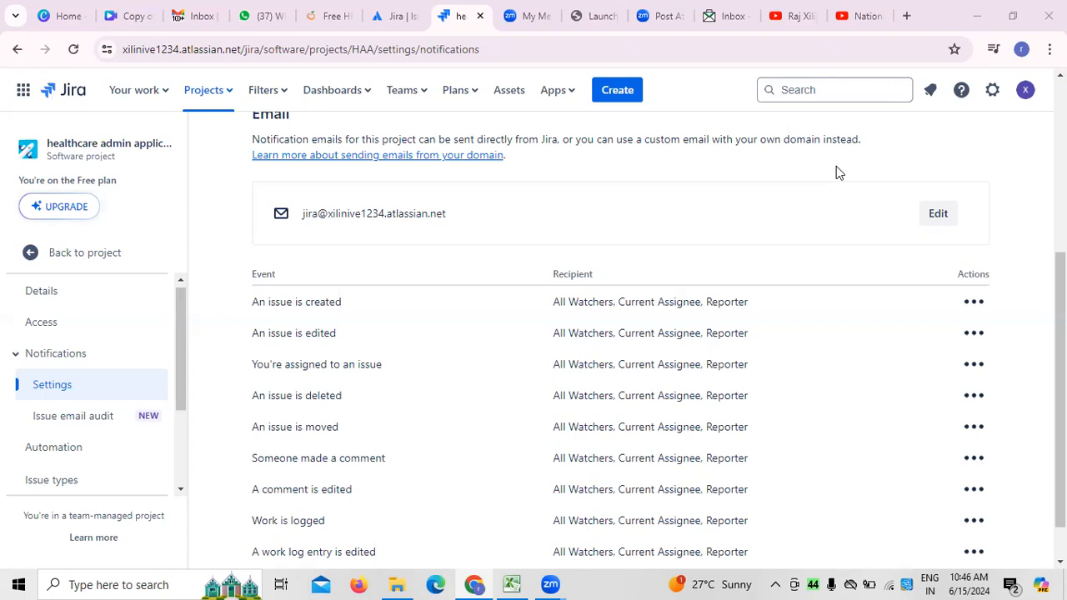
- Review the project's access page, issue email audit and notification settings, including the list of events and their recipients
left_click(47, 331)
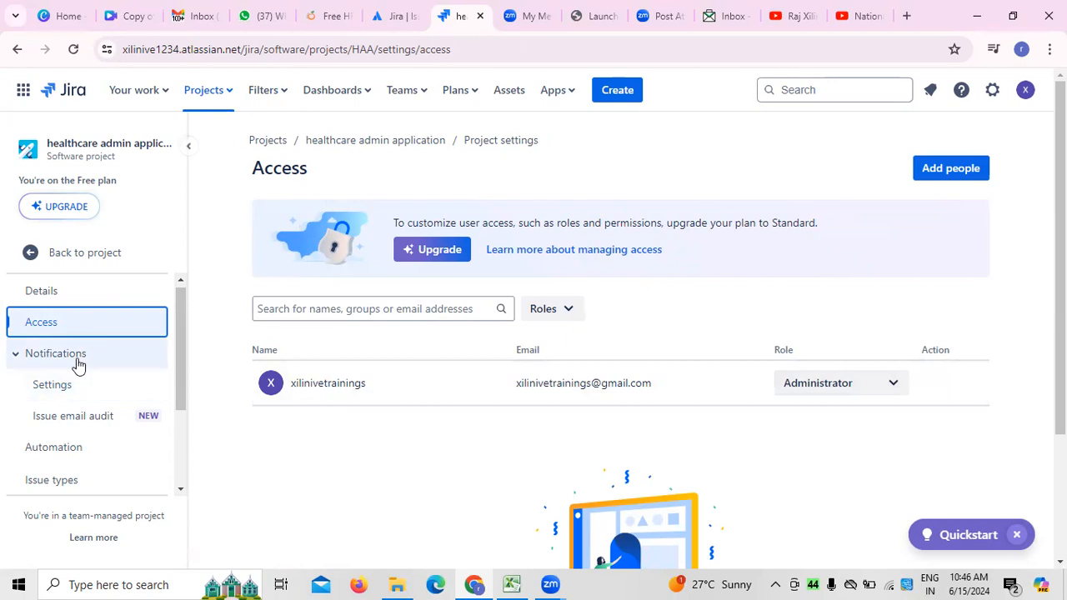
left_click(72, 384)
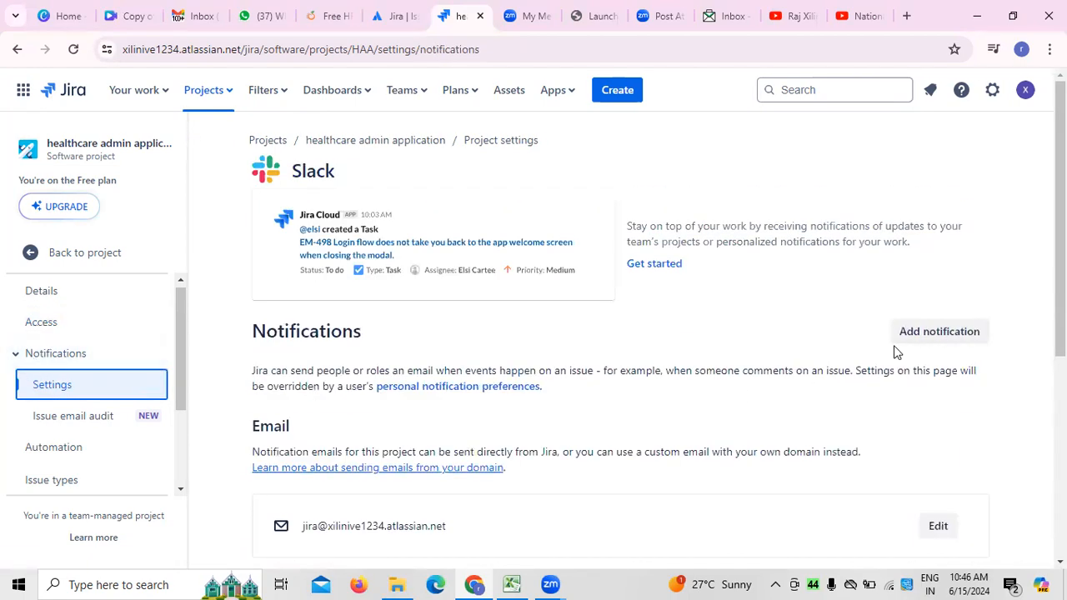
scroll(800, 367, "down", 2)
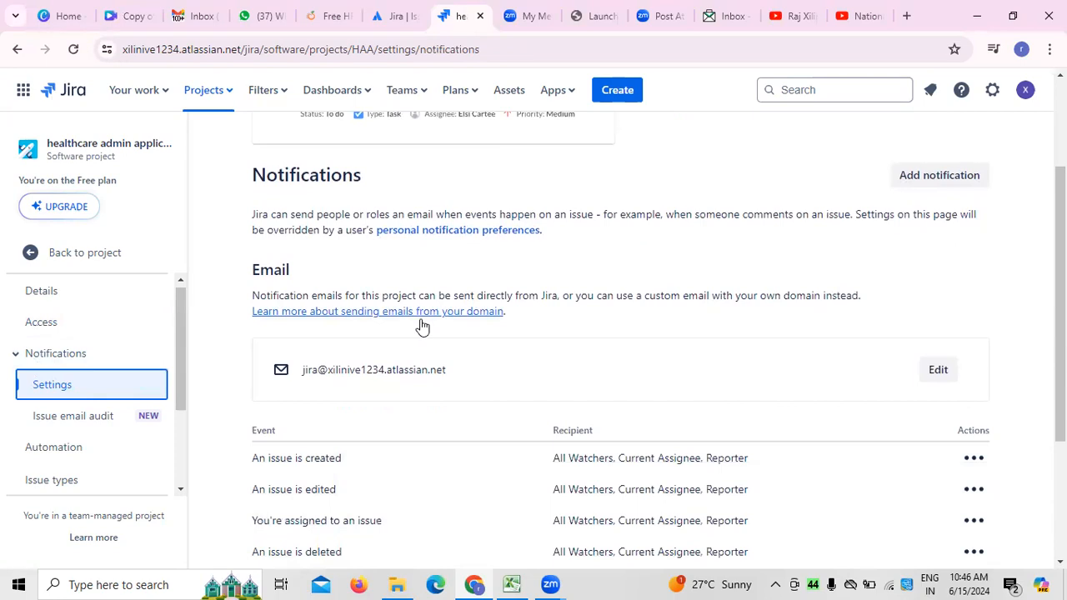
scroll(423, 326, "down", 1)
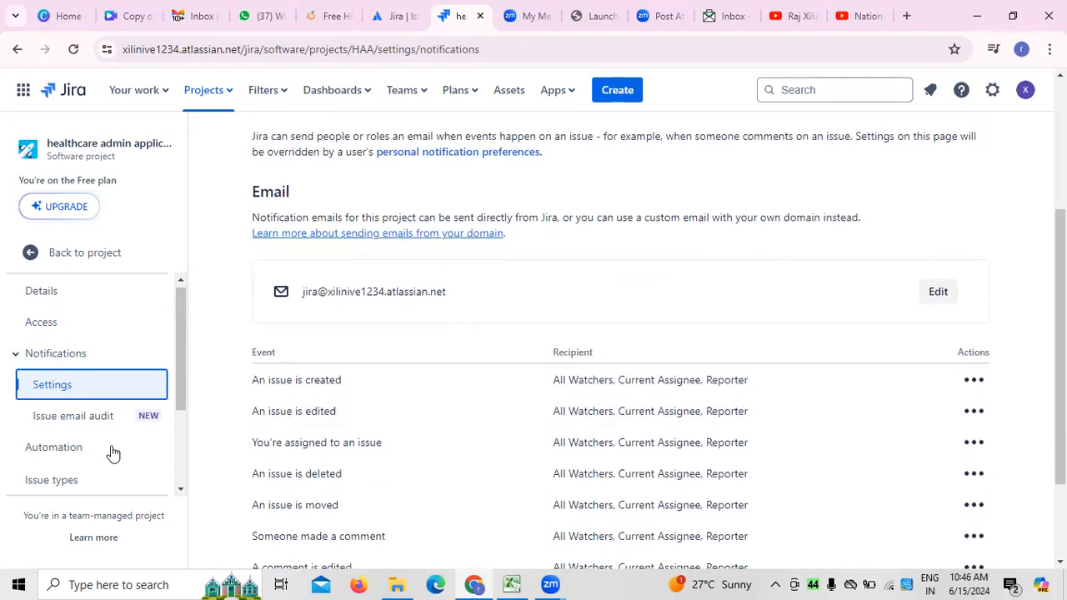
left_click(89, 421)
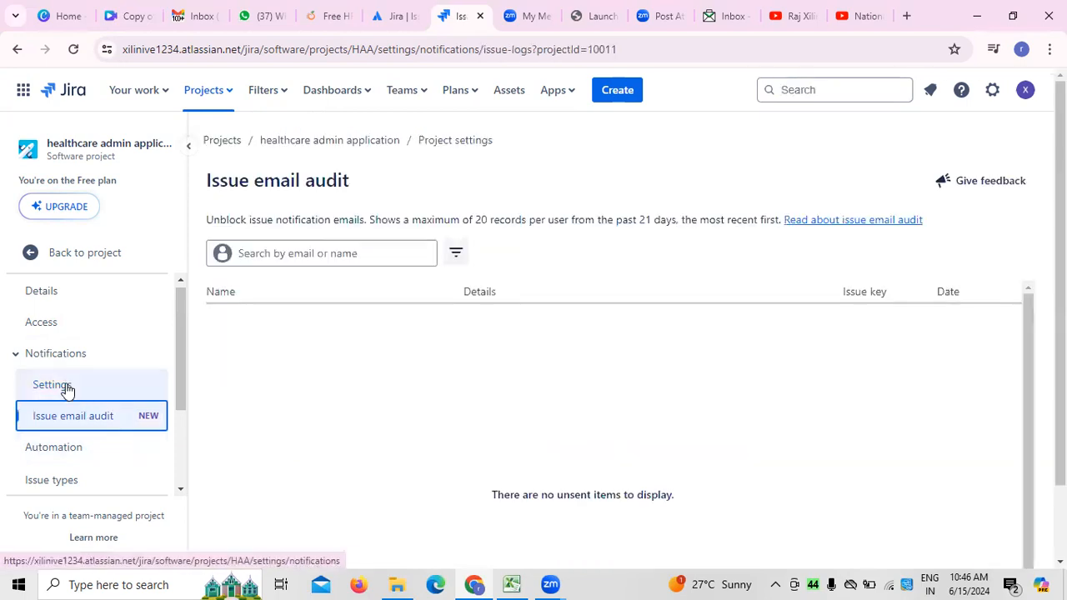
left_click(67, 388)
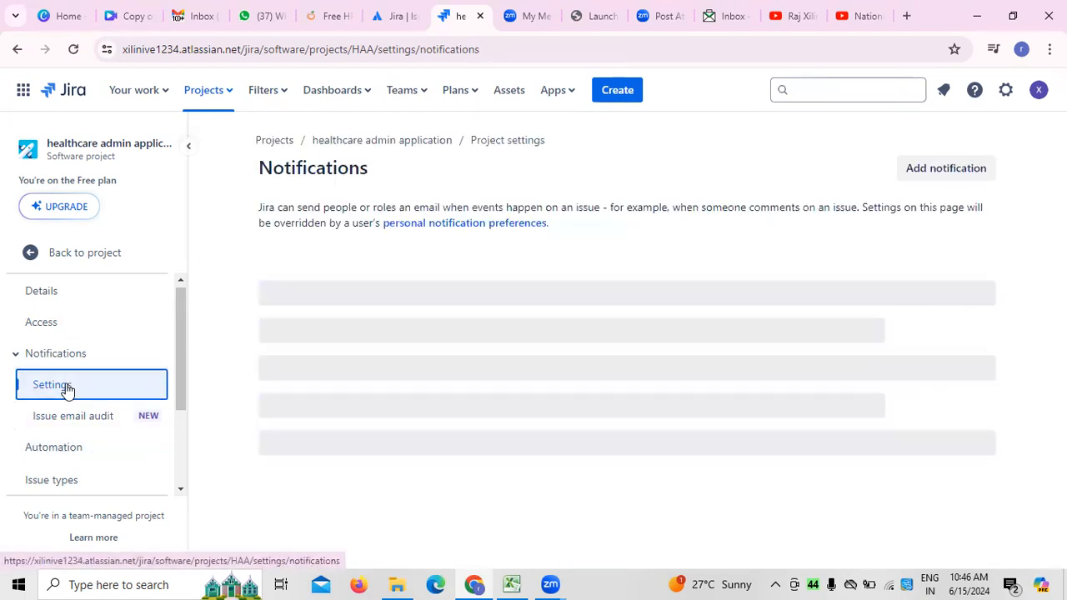
scroll(362, 398, "down", 4)
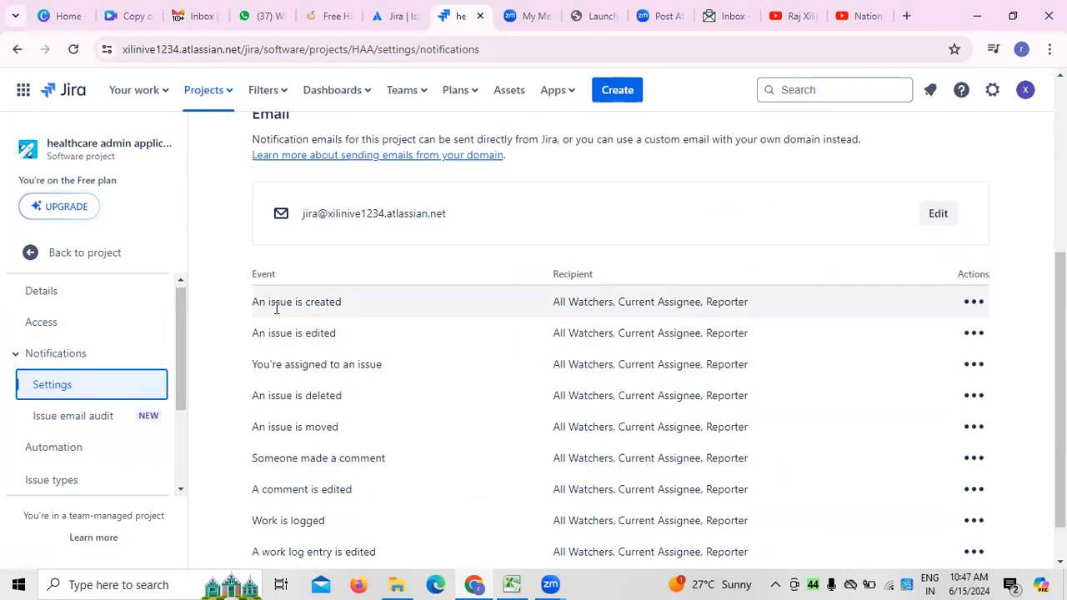
scroll(276, 308, "down", 1)
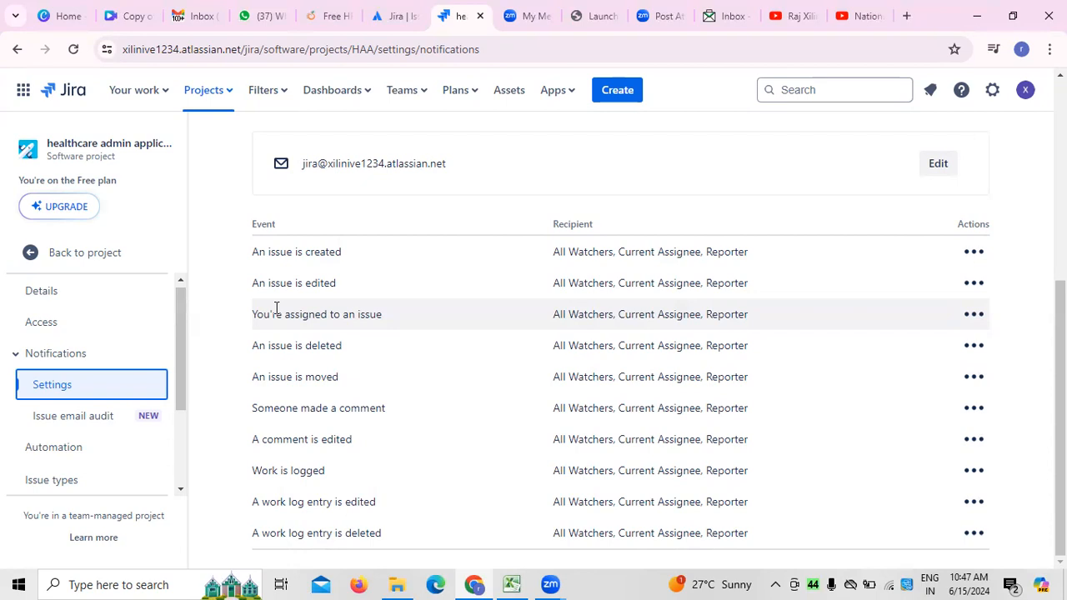
- Set the recipients of the "An issue is created" notification to only Current Assignee, Current User and the Member project role, and save
left_click(970, 252)
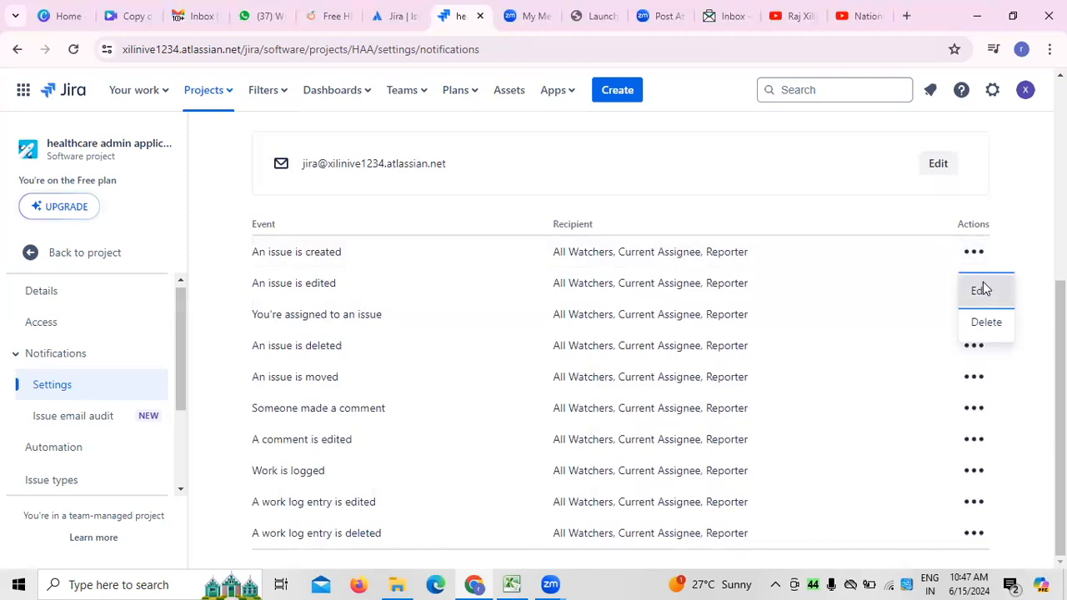
left_click(982, 290)
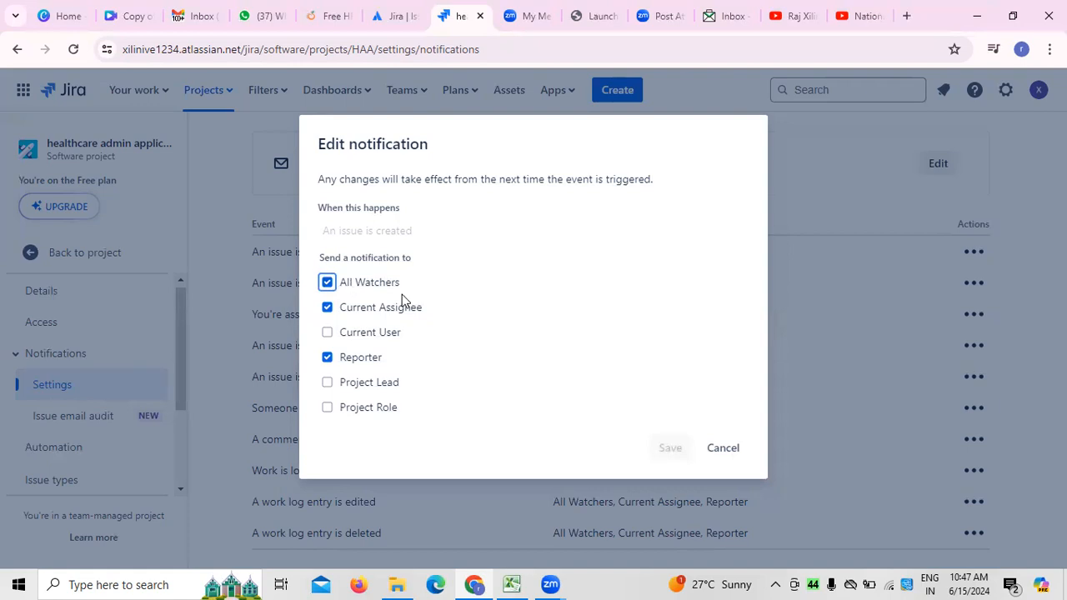
left_click(327, 284)
left_click(327, 358)
left_click(327, 333)
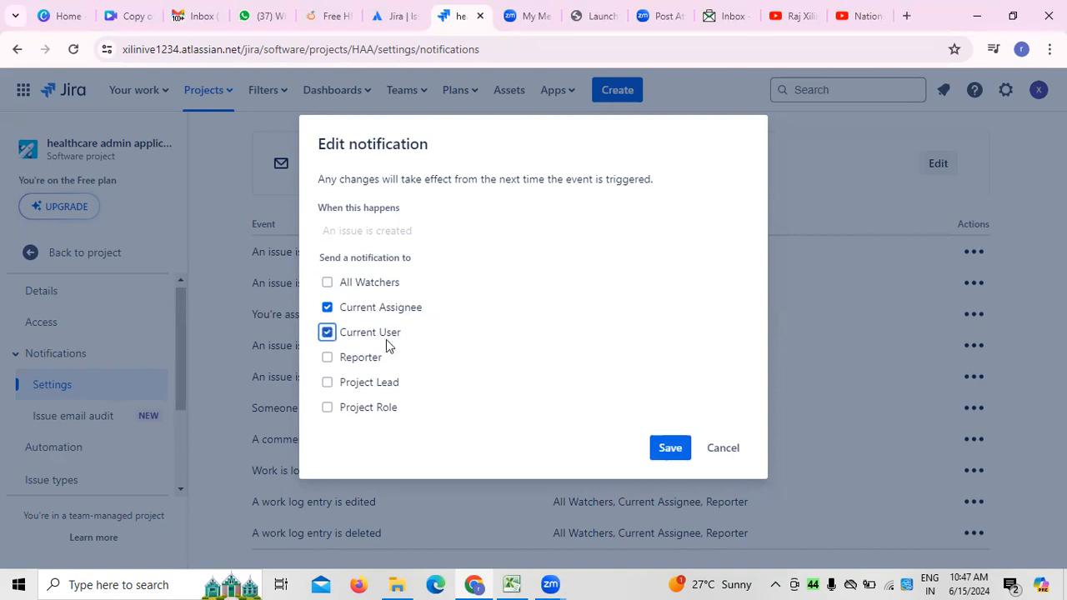
left_click(327, 407)
left_click(534, 443)
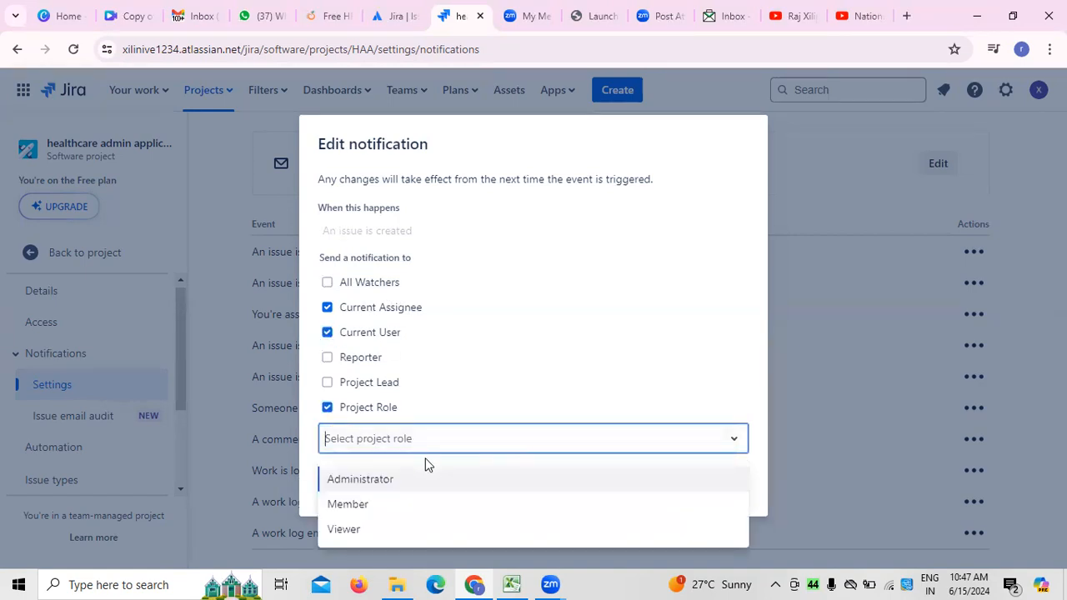
left_click(372, 504)
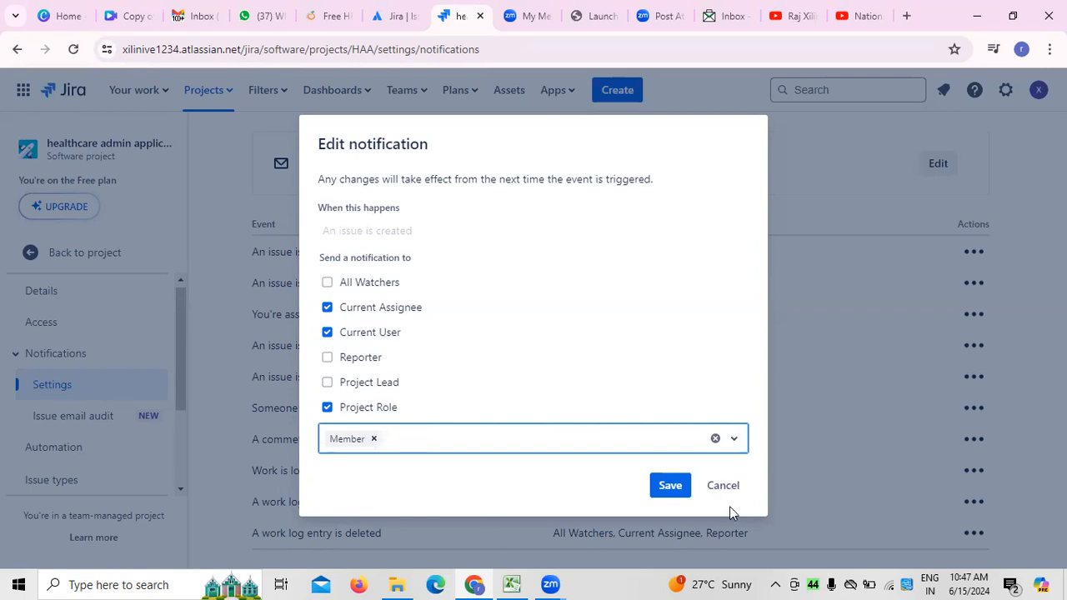
left_click(669, 493)
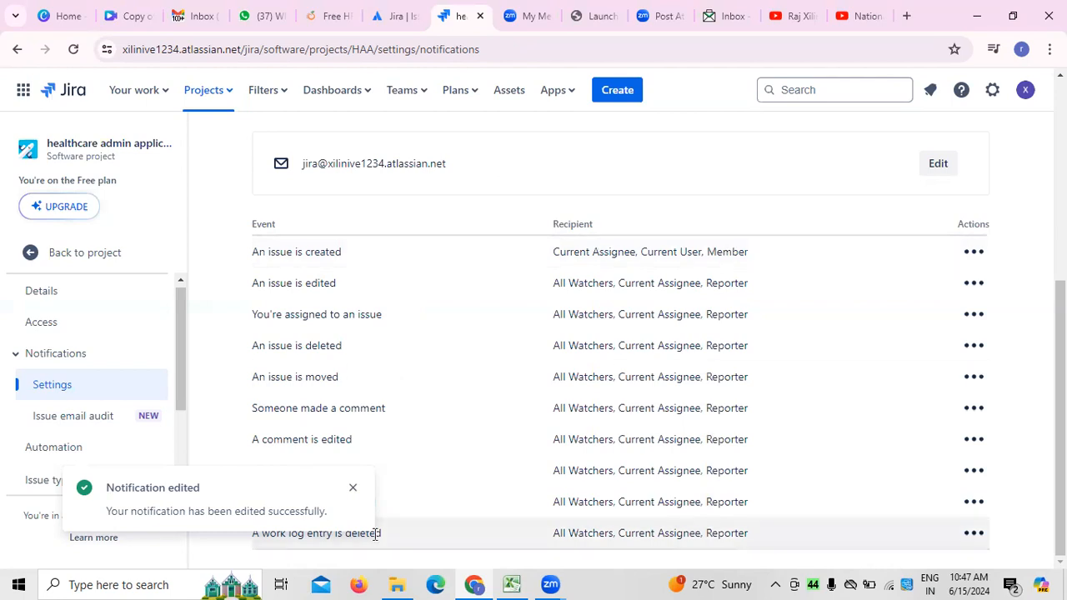
left_click(352, 487)
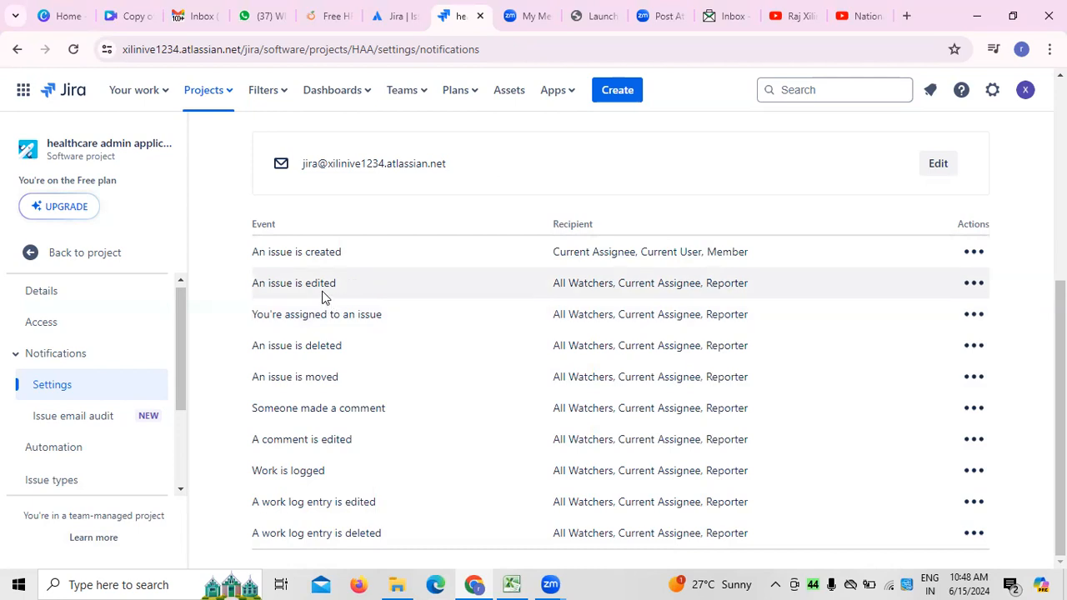
- Set the recipients of the "An issue is edited" notification to only Current User, Project Lead and the Member project role, and save
left_click(986, 285)
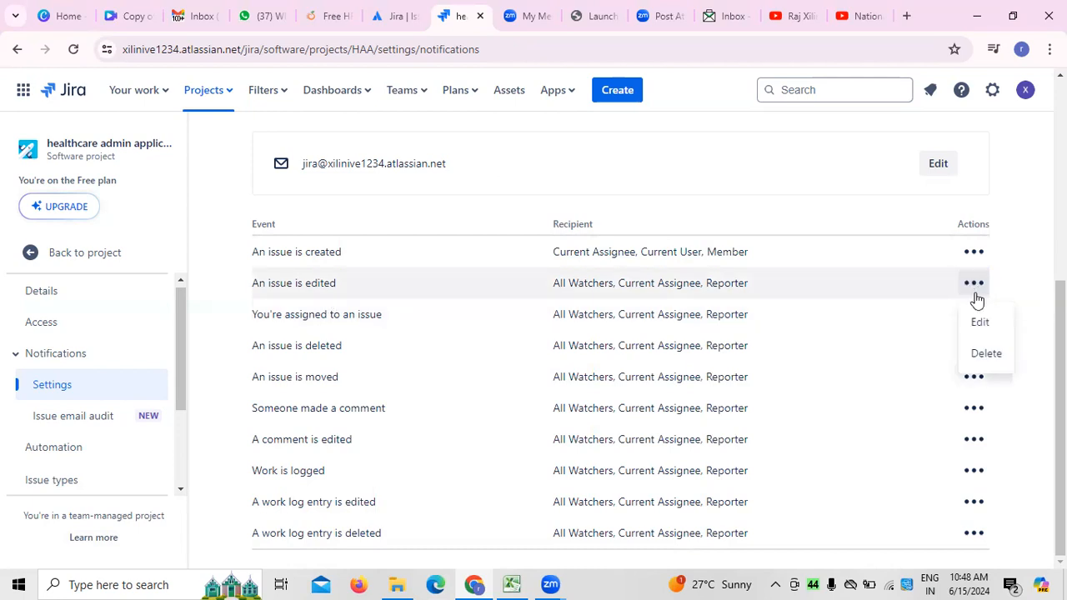
left_click(981, 324)
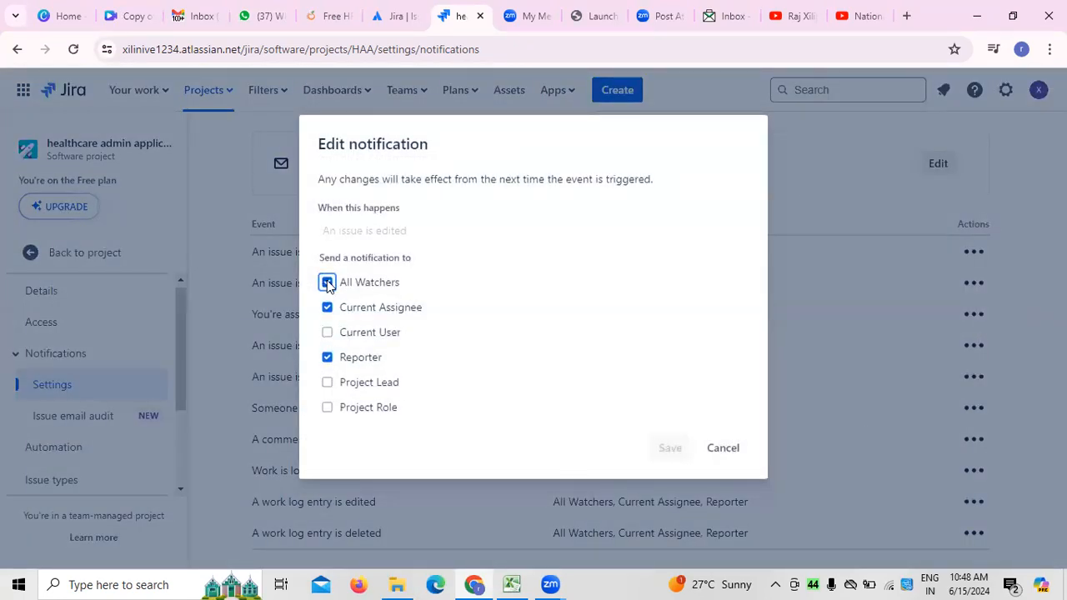
left_click(327, 283)
left_click(326, 332)
left_click(327, 307)
left_click(327, 357)
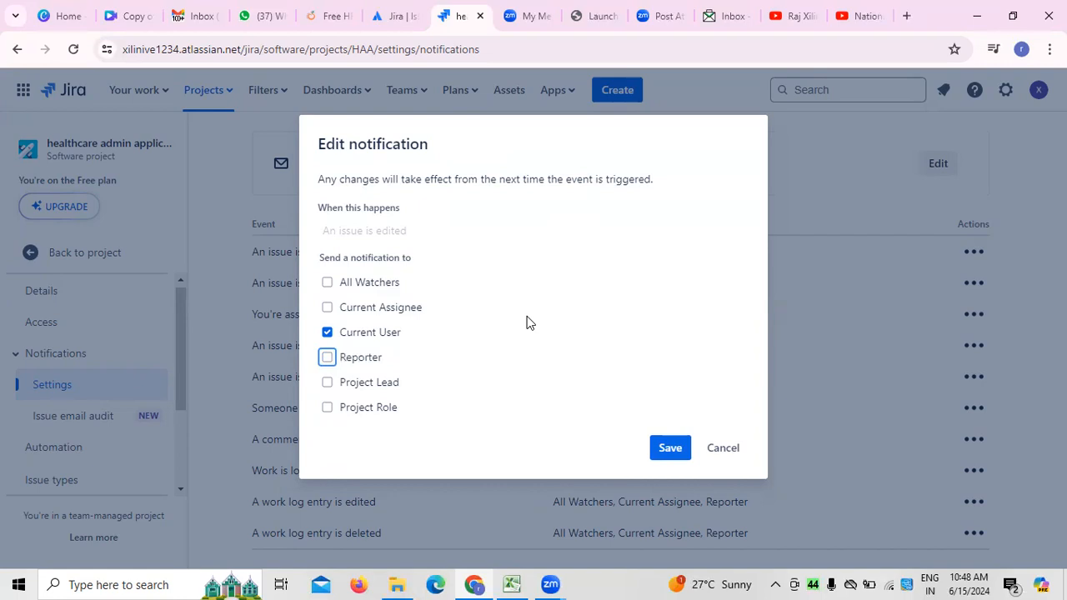
left_click(327, 407)
left_click(380, 446)
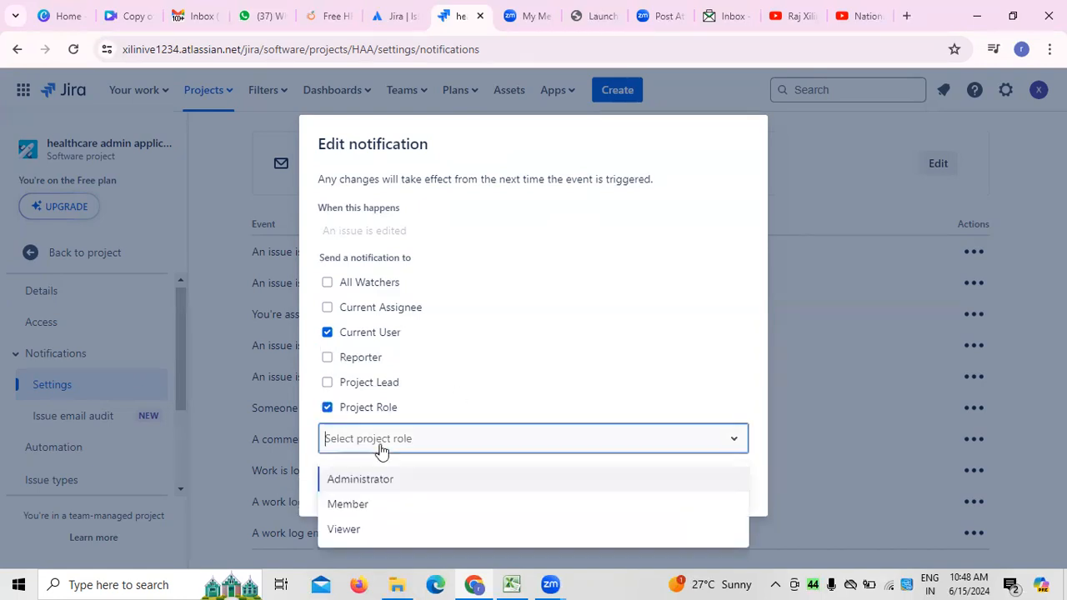
left_click(370, 506)
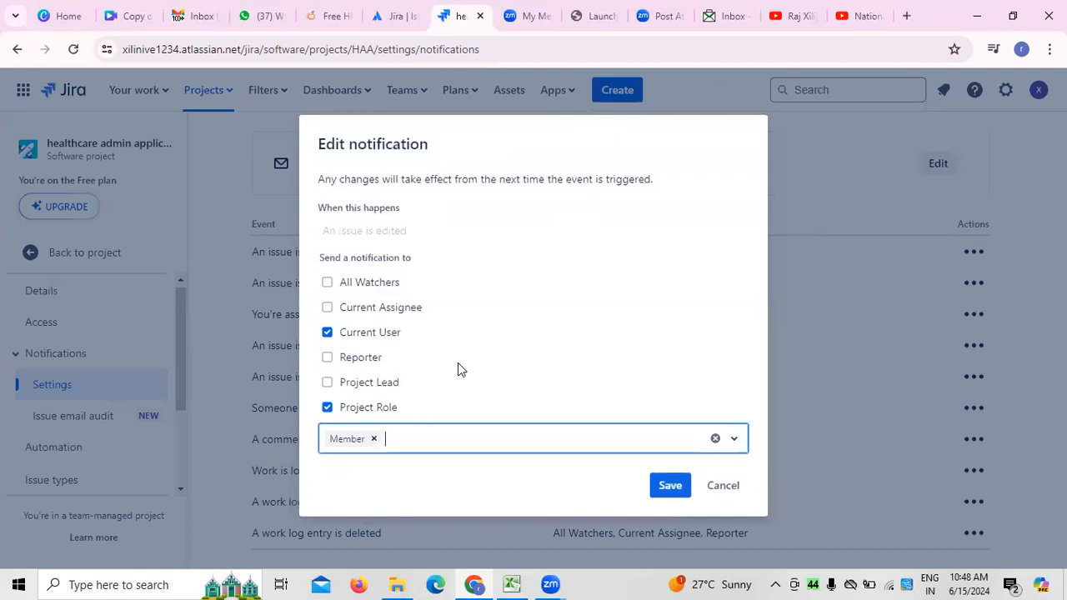
left_click(331, 391)
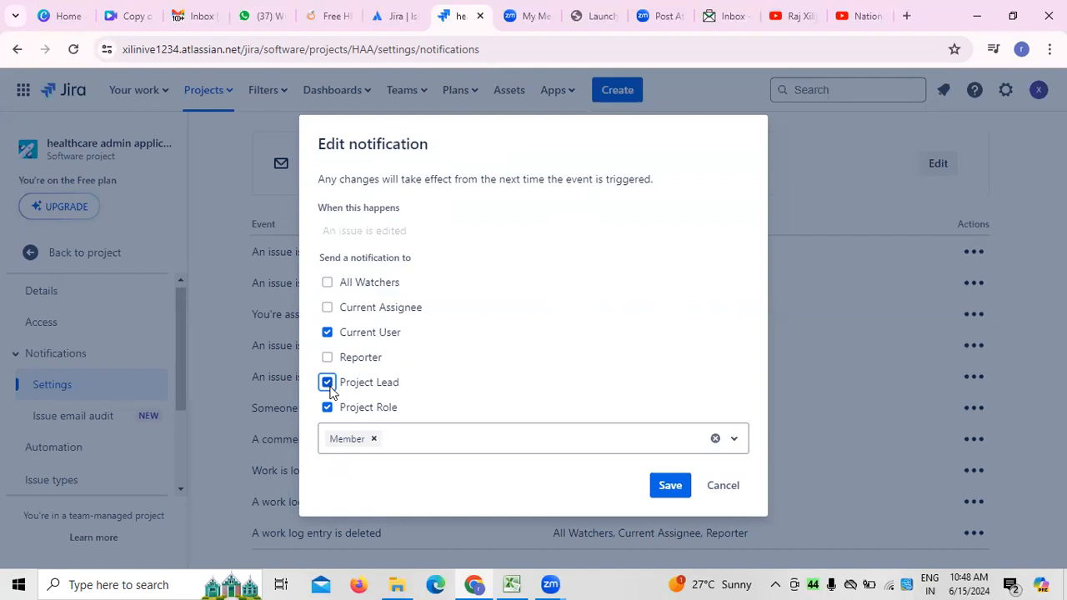
left_click(667, 496)
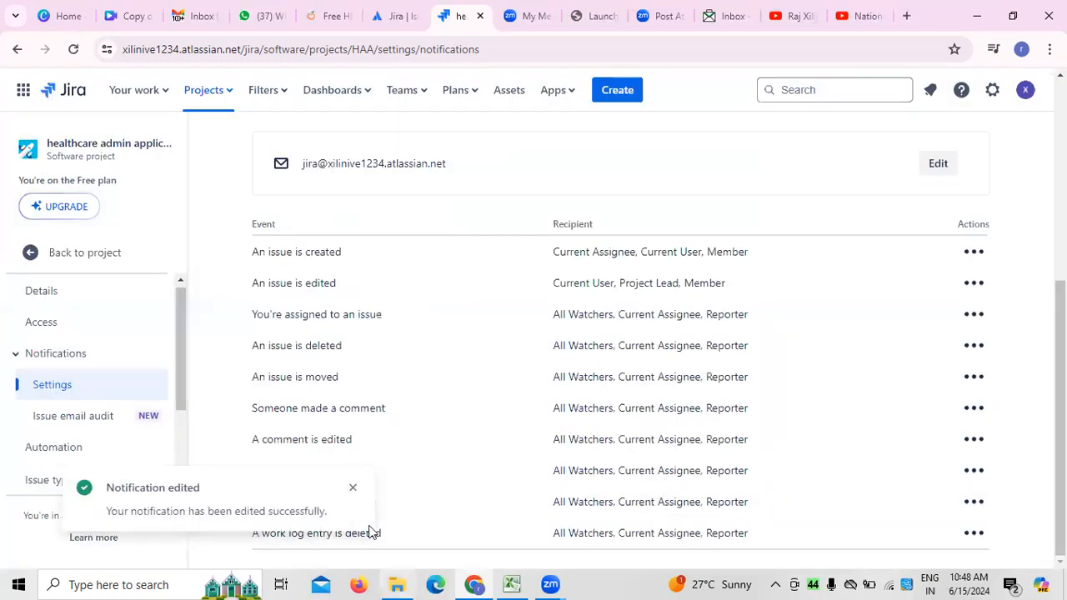
left_click(349, 488)
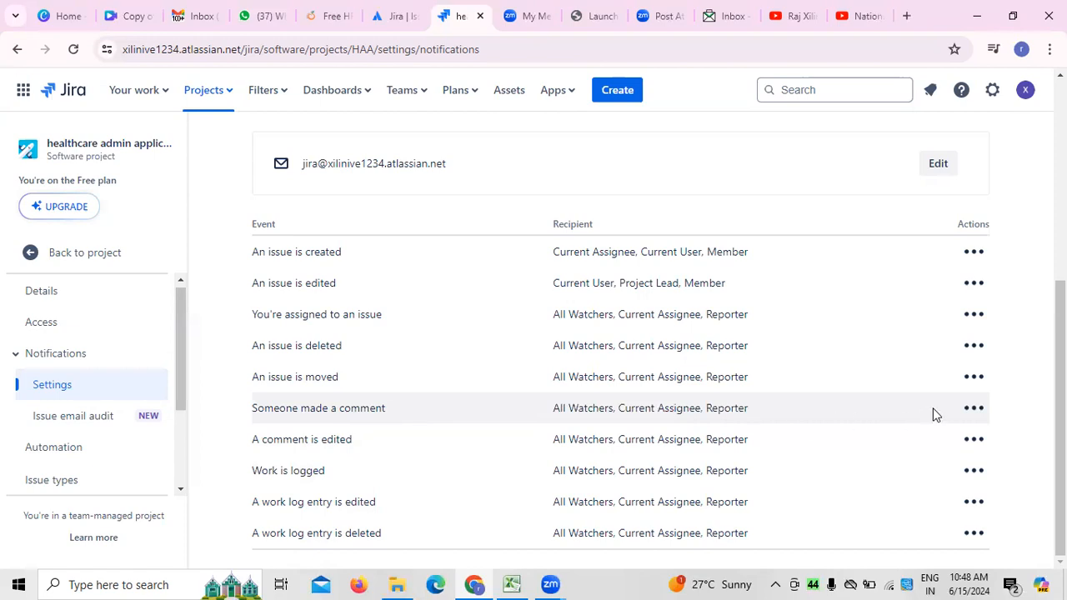
- Set the recipients of the "Someone made a comment" notification to only Current Assignee, Project Lead and the Administrator project role, and save
left_click(976, 408)
left_click(978, 446)
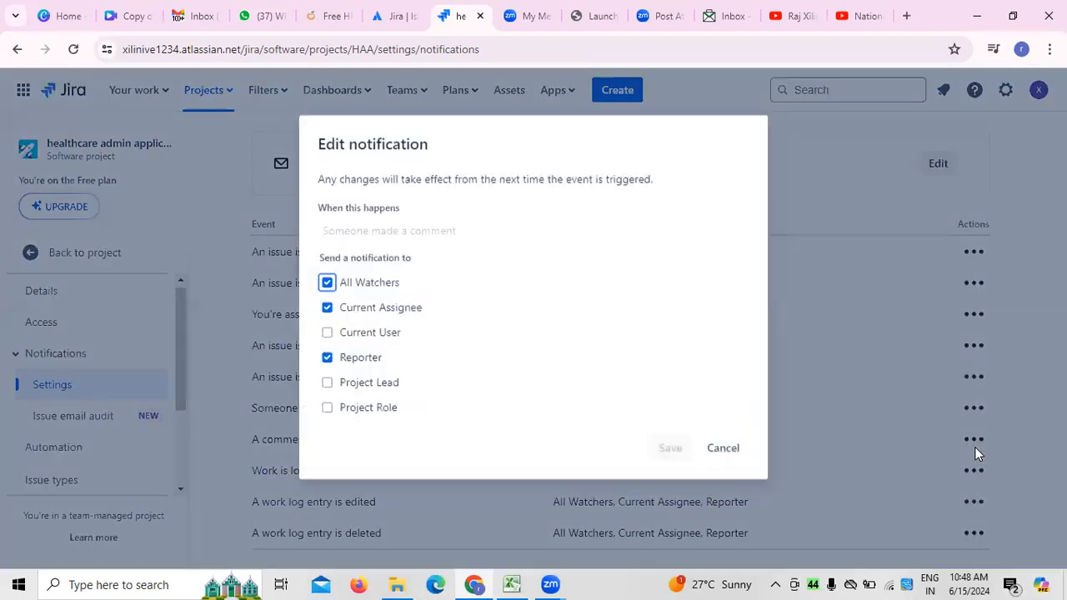
left_click(328, 284)
left_click(327, 382)
left_click(327, 358)
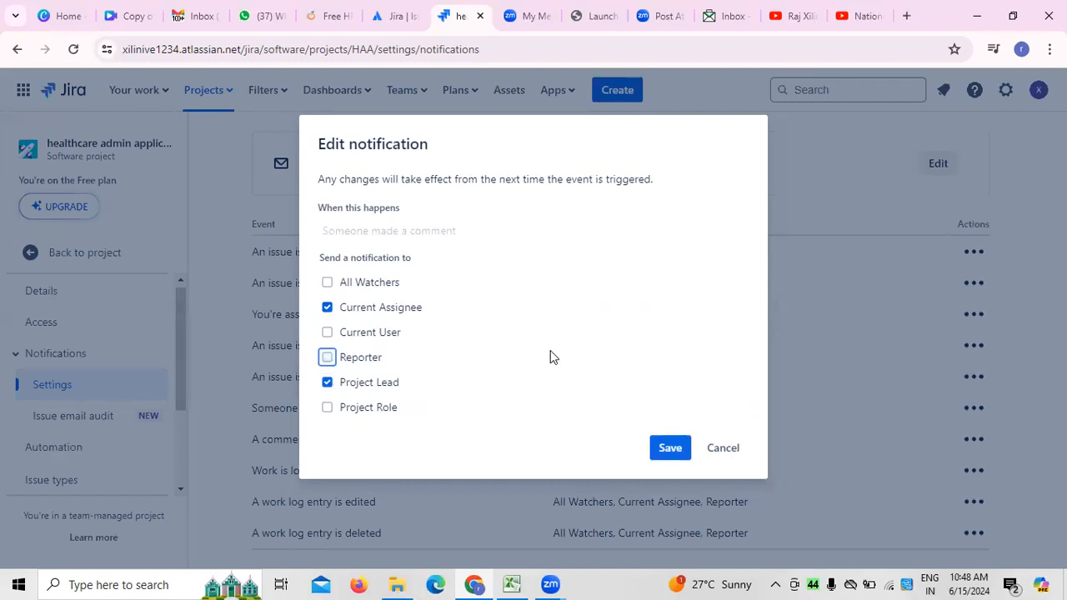
left_click(327, 407)
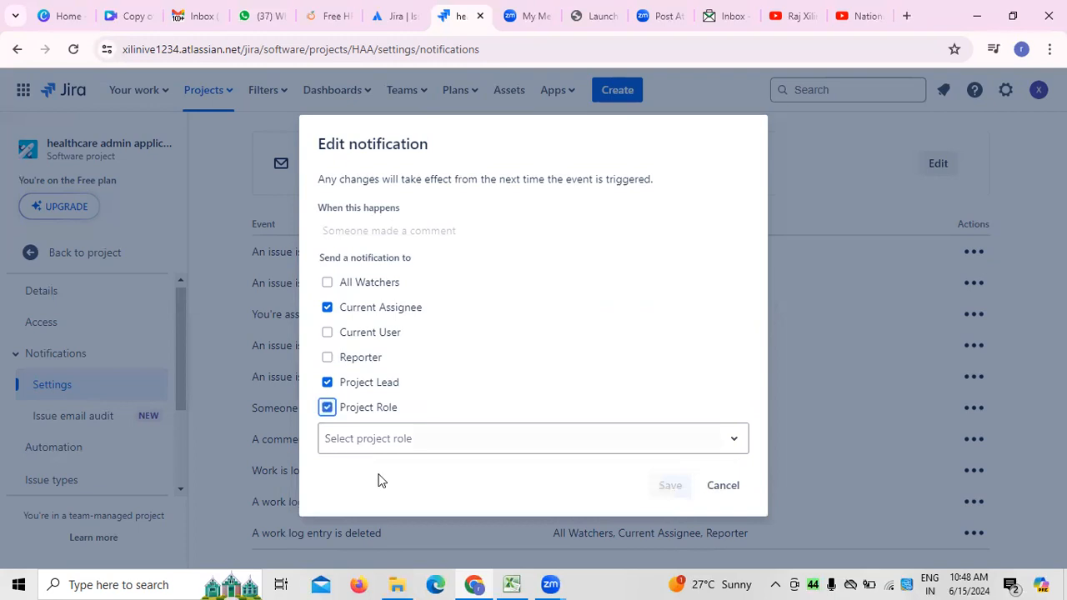
left_click(389, 453)
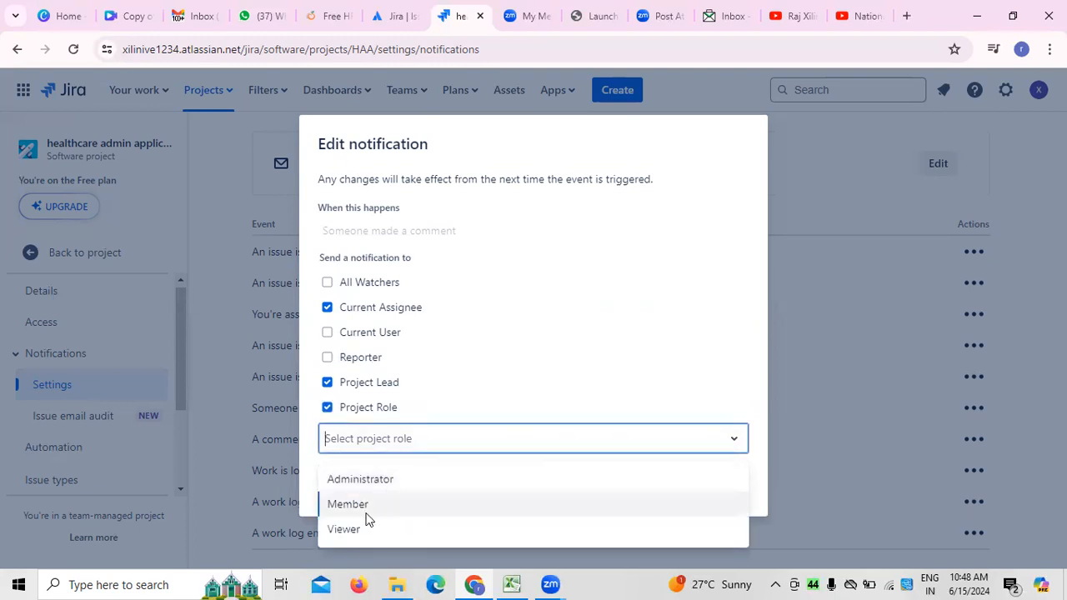
left_click(382, 481)
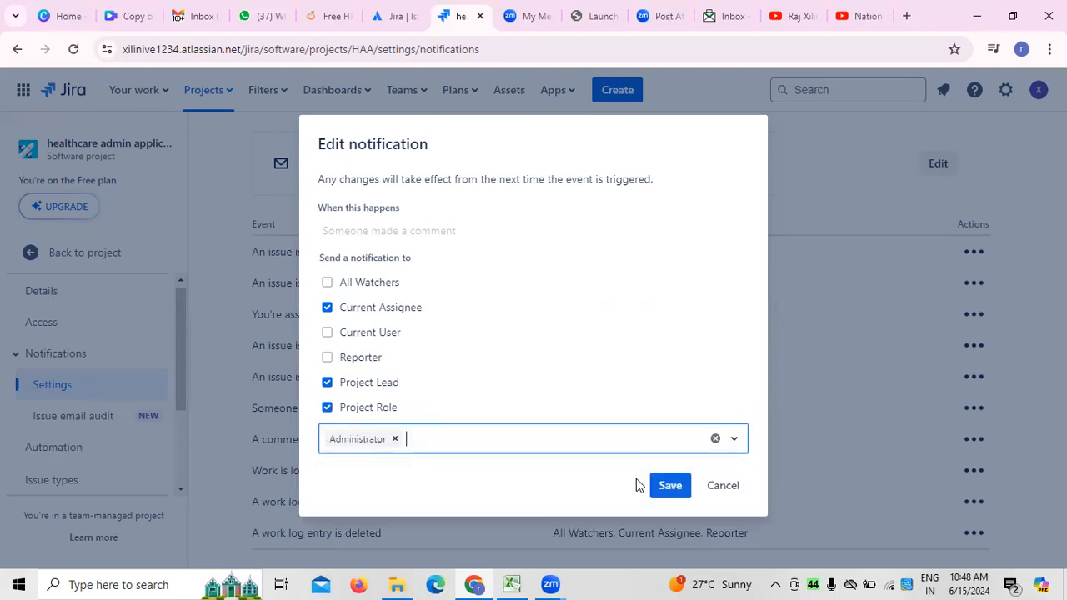
left_click(670, 487)
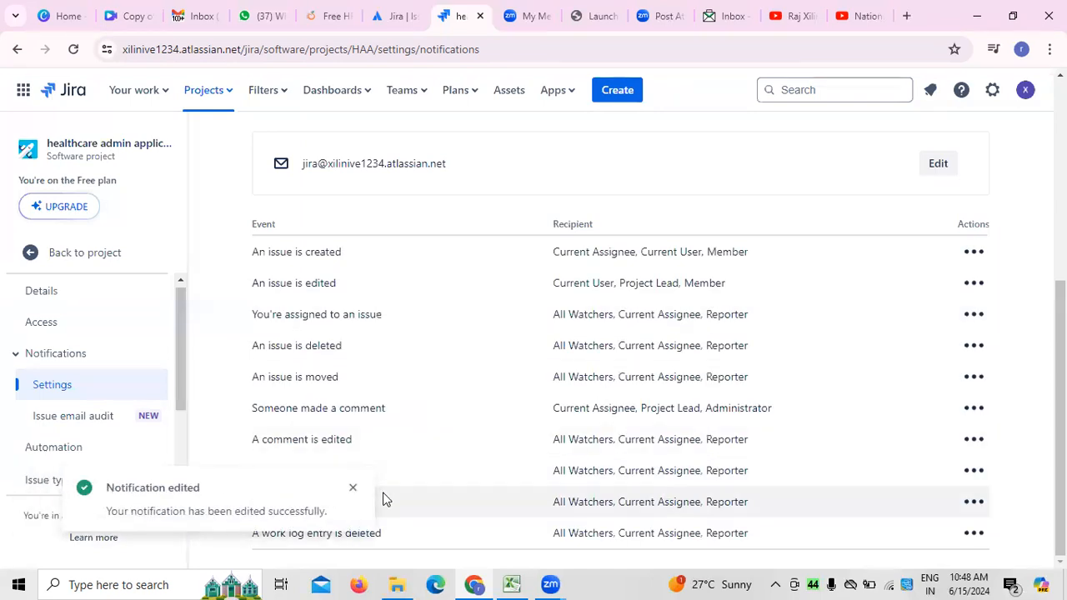
left_click(353, 488)
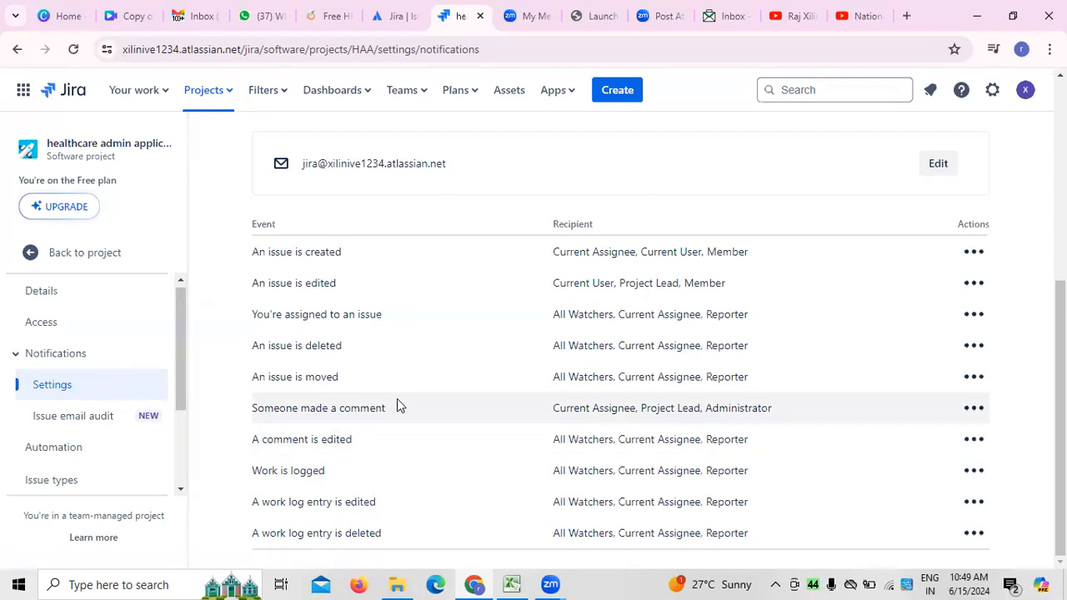
- Open the project's automation settings and start creating a new rule
scroll(493, 417, "up", 5)
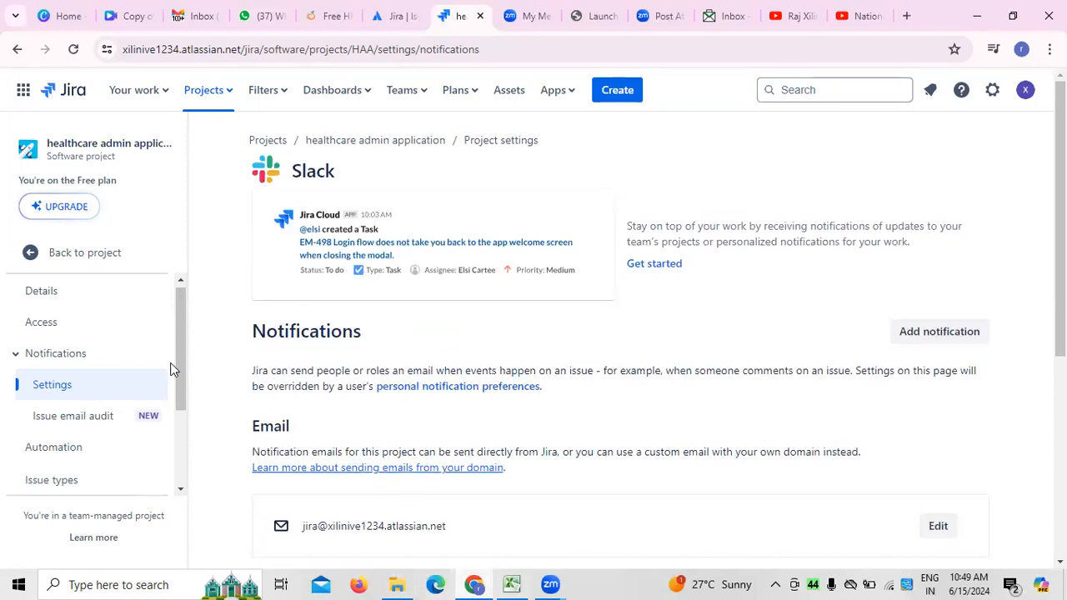
left_click_drag(183, 372, 174, 464)
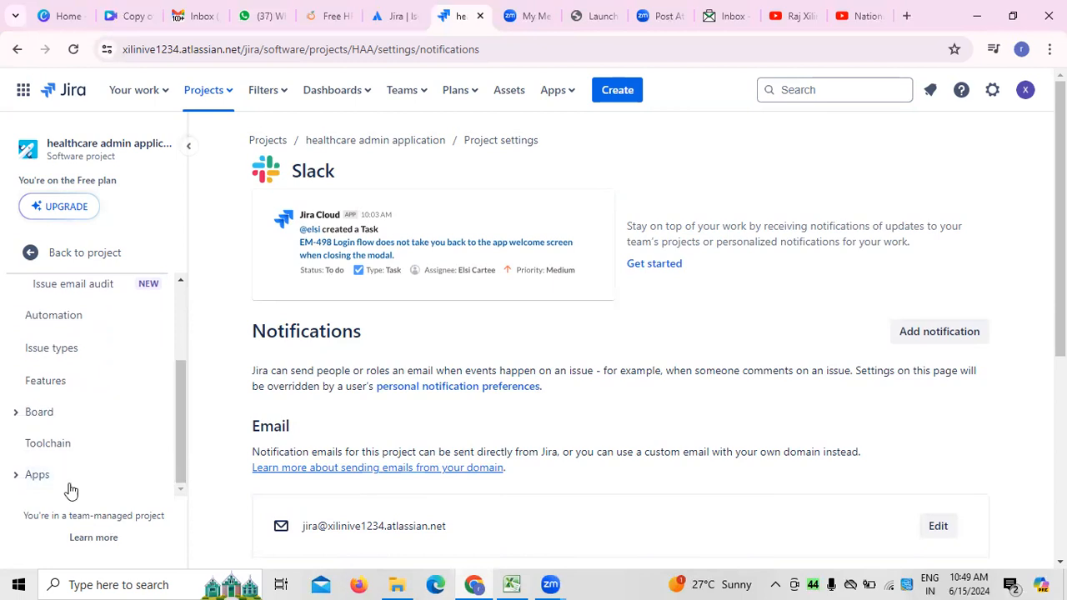
scroll(33, 467, "up", 3)
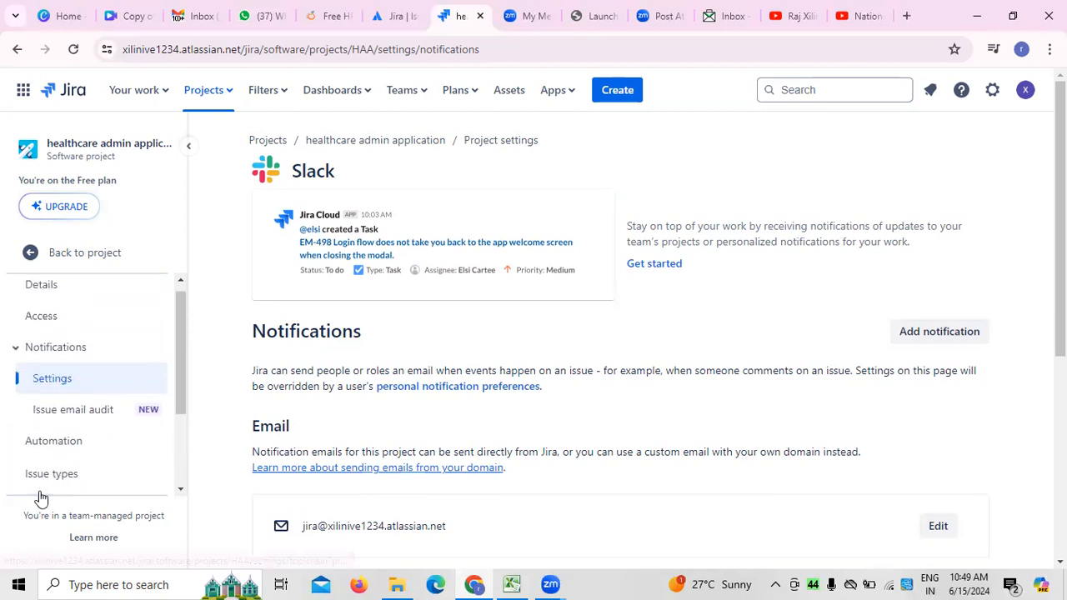
left_click(72, 450)
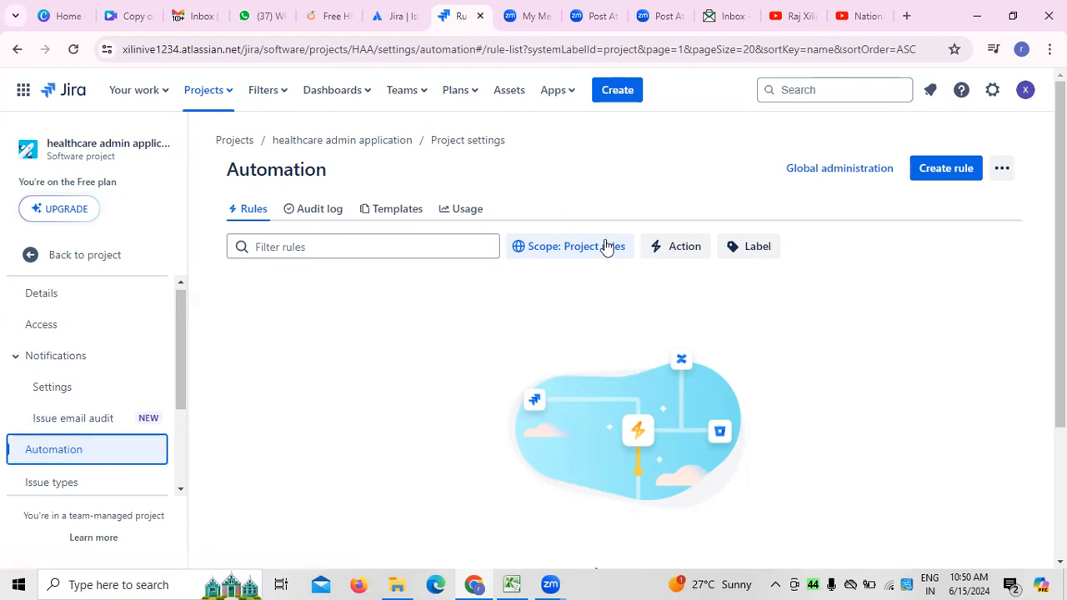
scroll(502, 348, "down", 3)
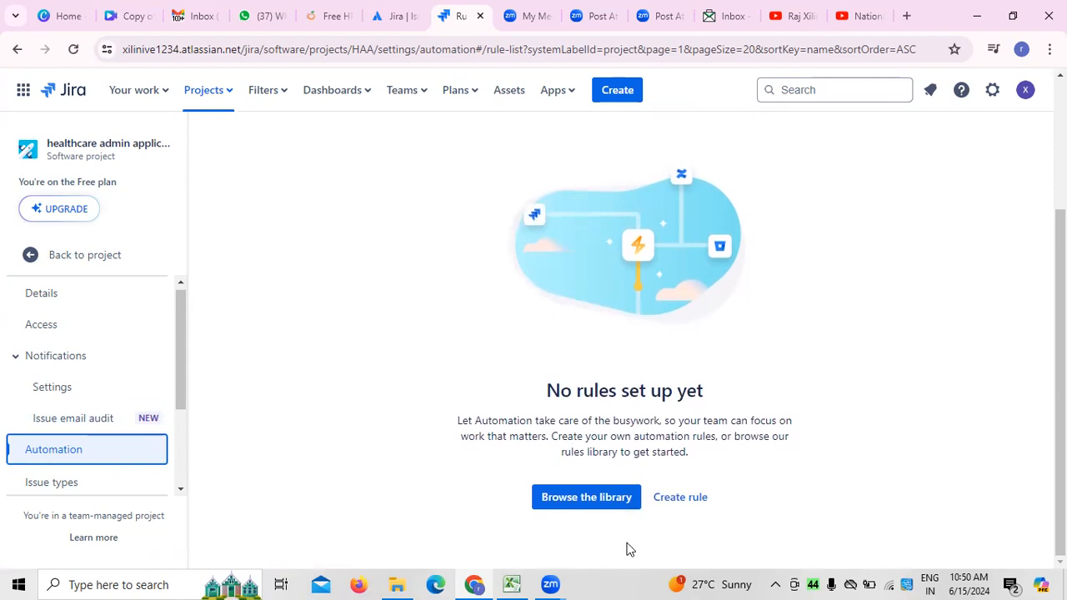
left_click(696, 498)
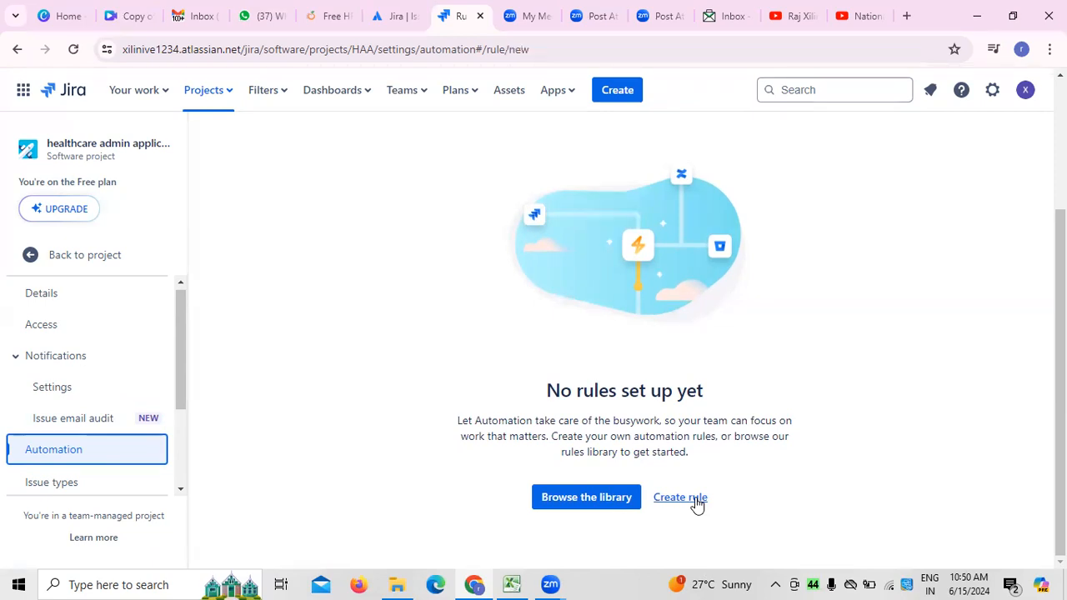